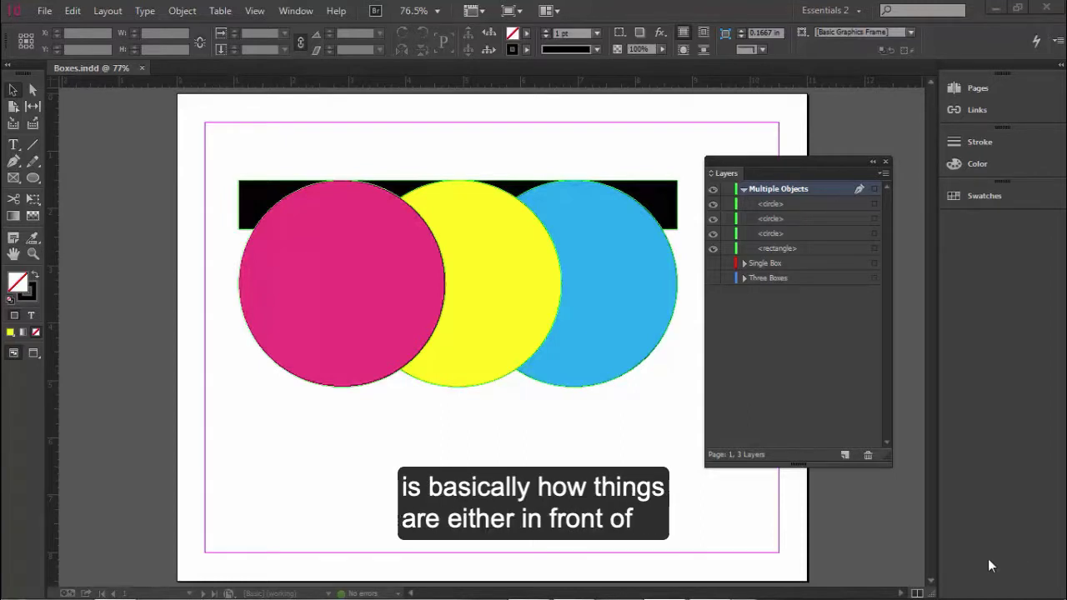
# Select the yellow circle, collapse the Multiple Objects layer and look through the three layers in the document
pyautogui.click(357, 336)
pyautogui.click(475, 310)
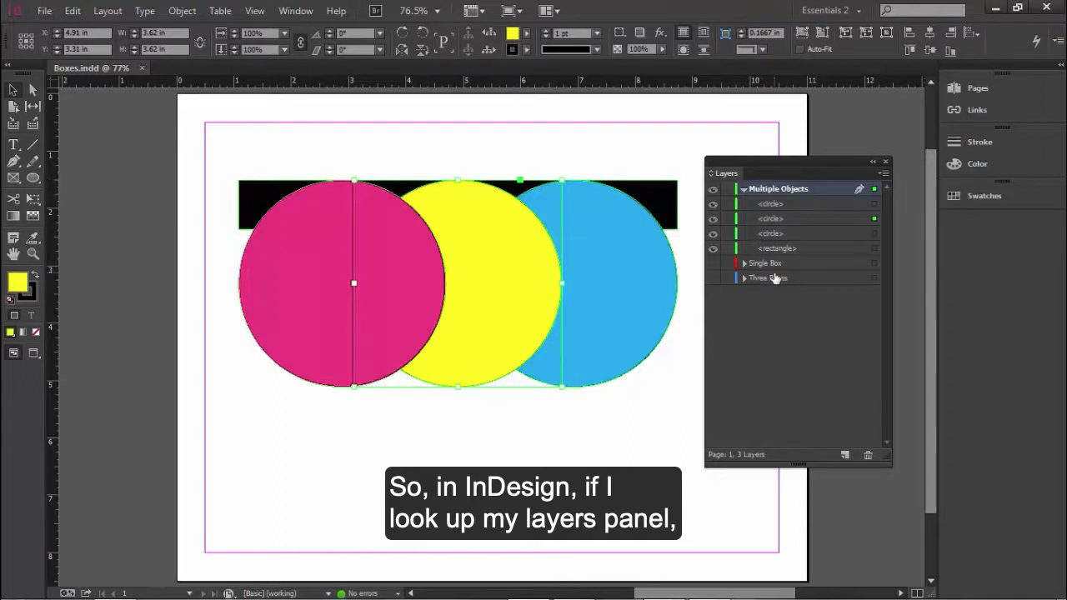
pyautogui.click(744, 191)
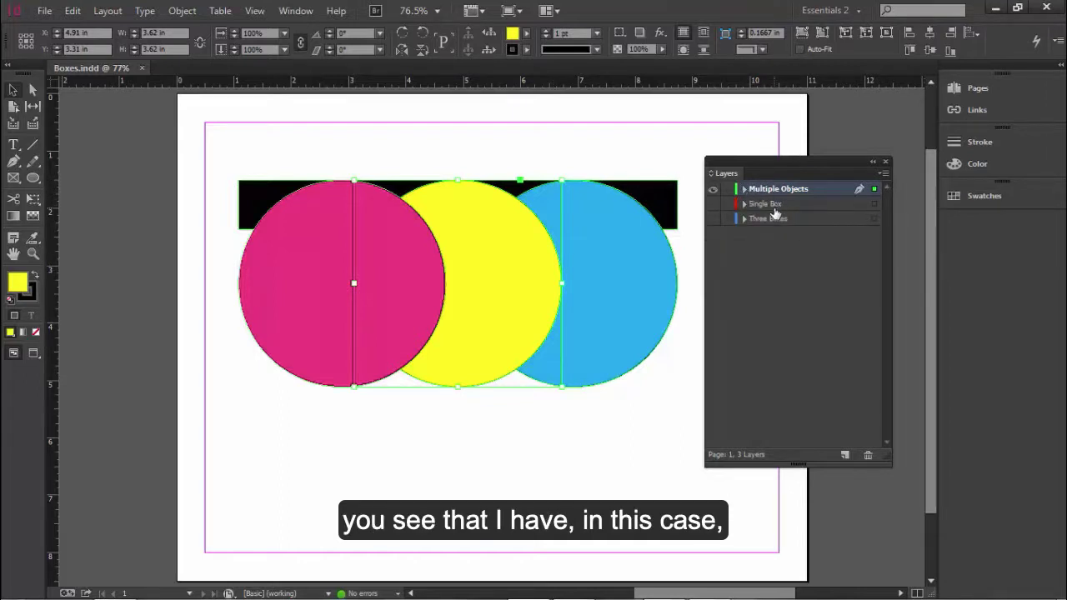
pyautogui.click(774, 218)
pyautogui.click(784, 205)
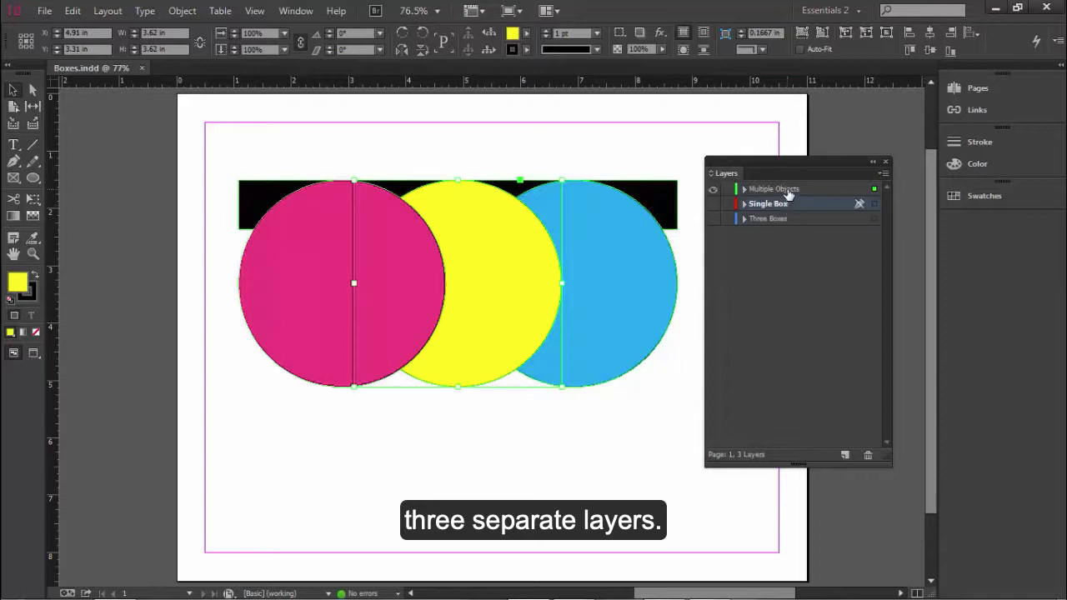
pyautogui.click(787, 190)
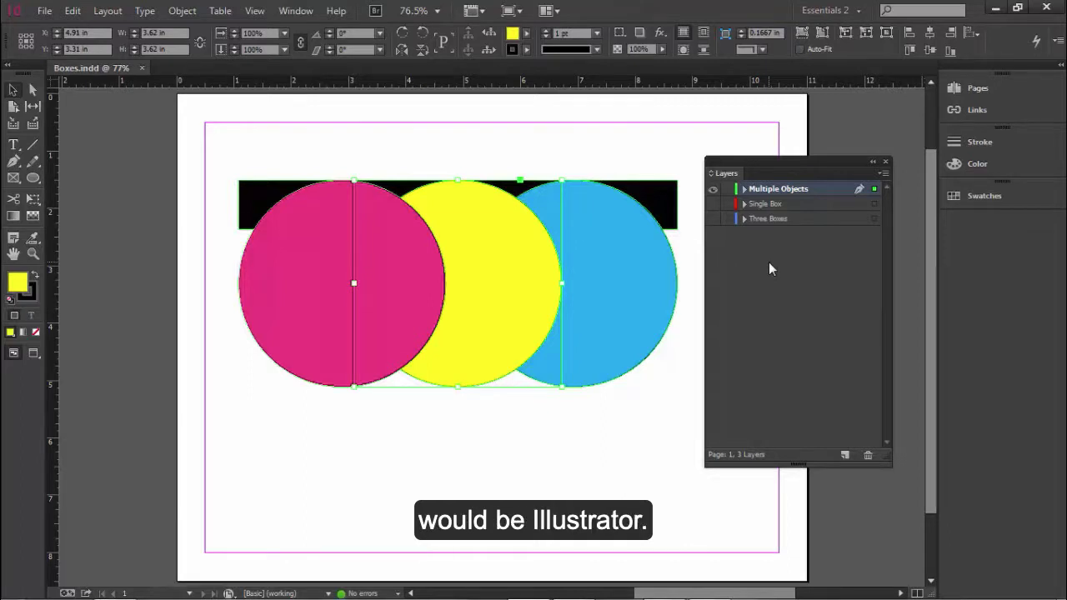
# Expand the Multiple Objects layer and highlight the yellow circle's entry among its objects
pyautogui.click(744, 190)
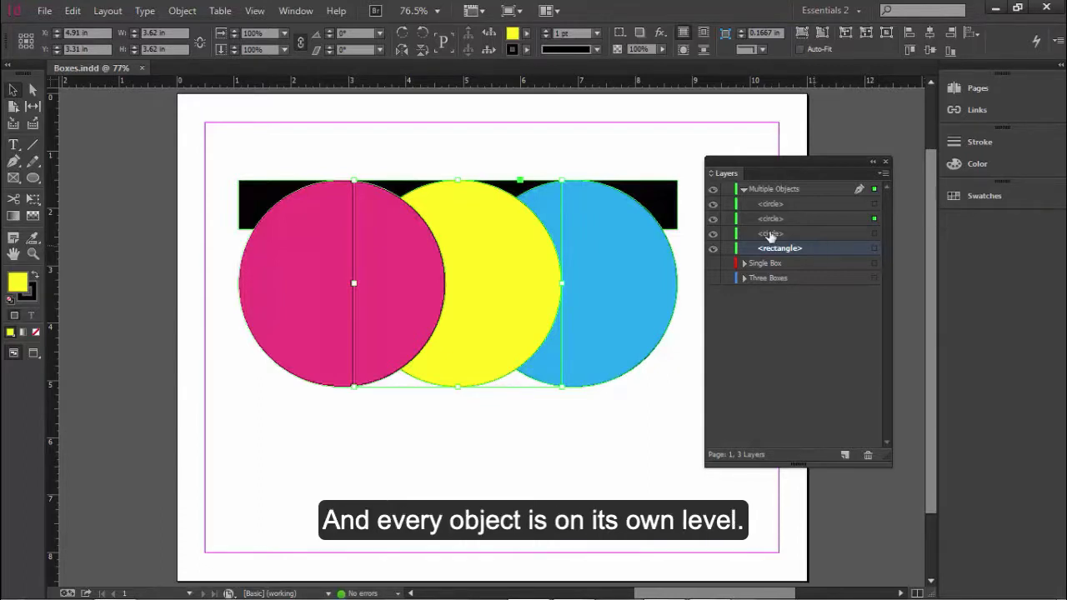
pyautogui.click(771, 235)
pyautogui.click(775, 220)
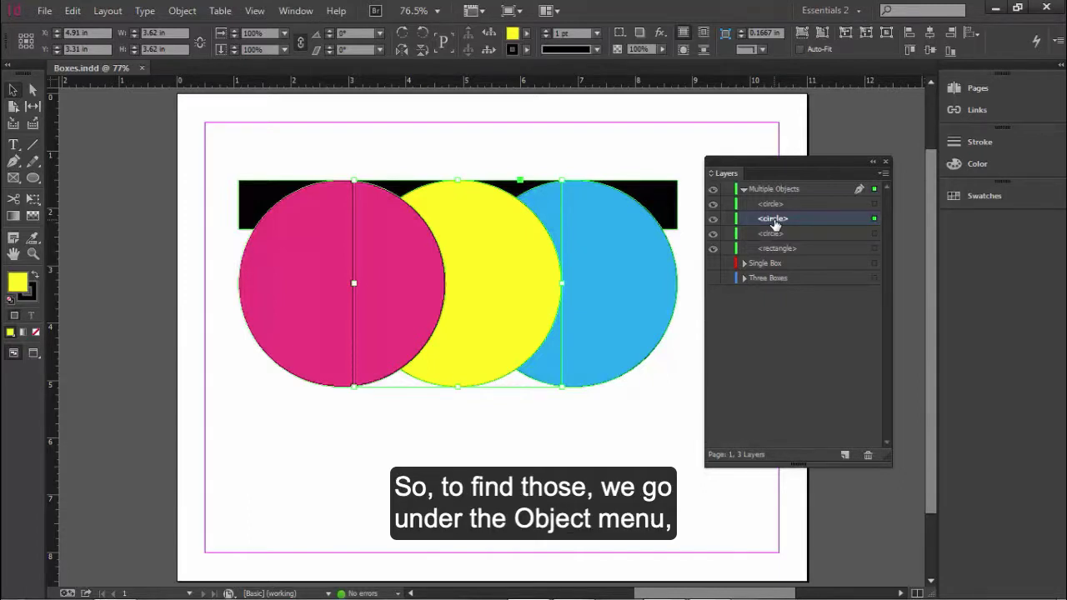
# Bring the yellow circle to the front of the pink and blue circles
pyautogui.click(185, 11)
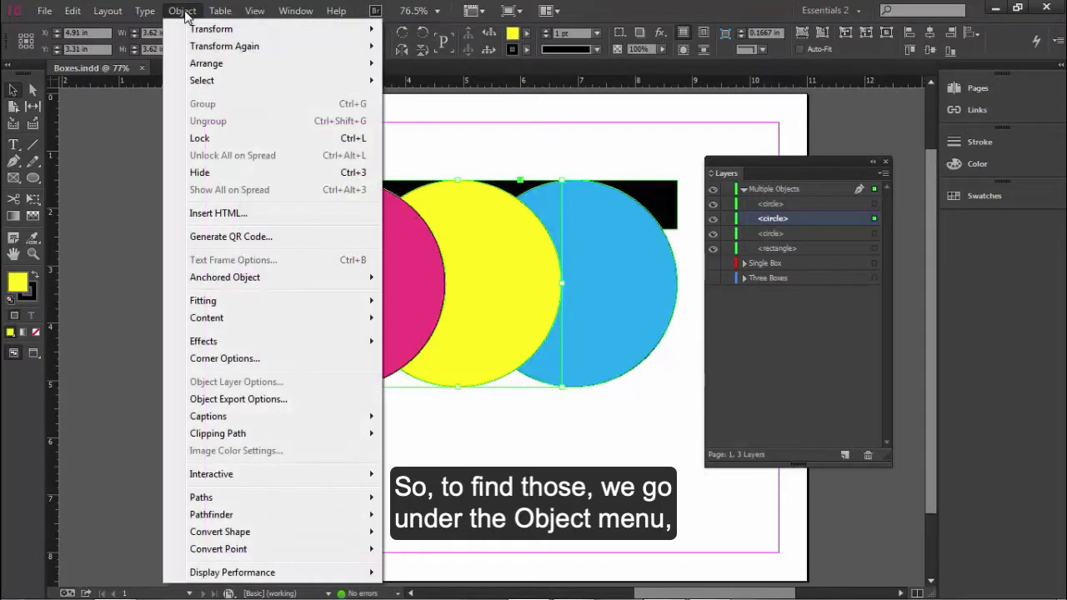
pyautogui.moveTo(208, 63)
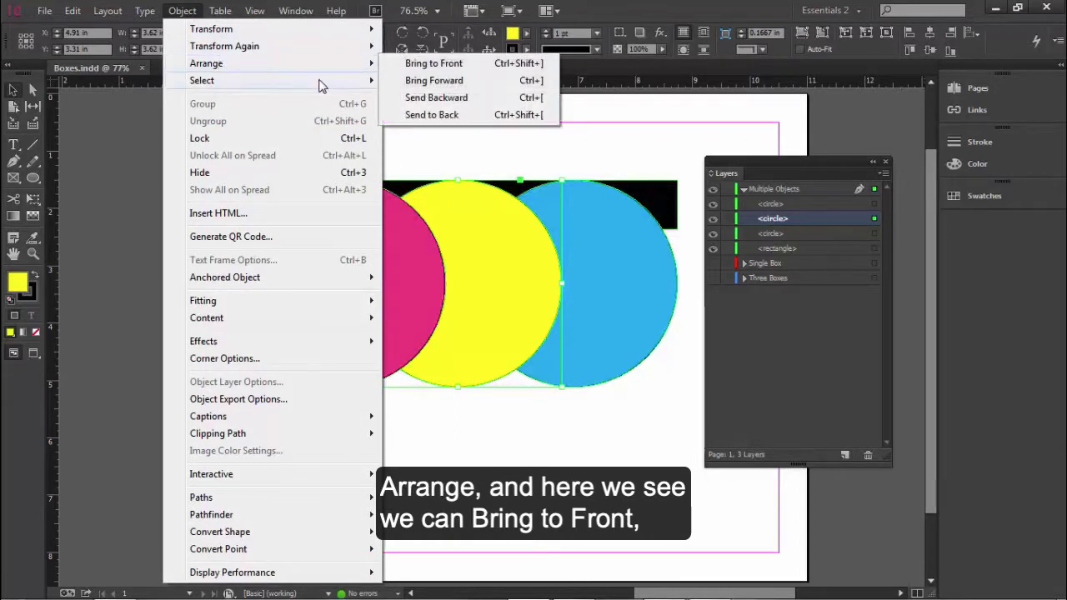
pyautogui.click(480, 70)
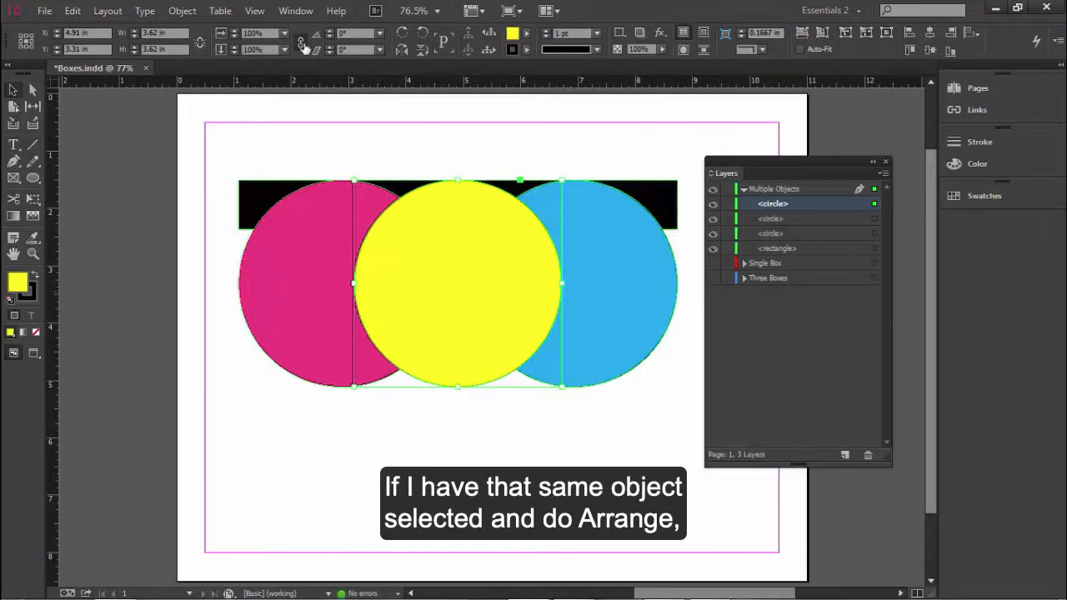
# Send the yellow circle to the back and bring it forward one level, above the black rectangle
pyautogui.click(182, 11)
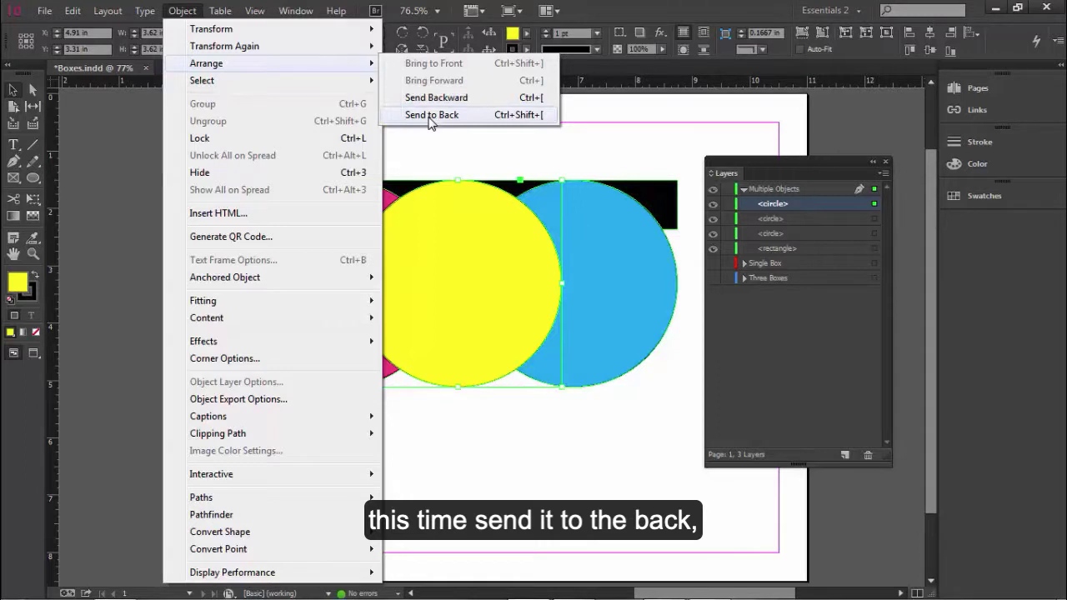
pyautogui.click(431, 117)
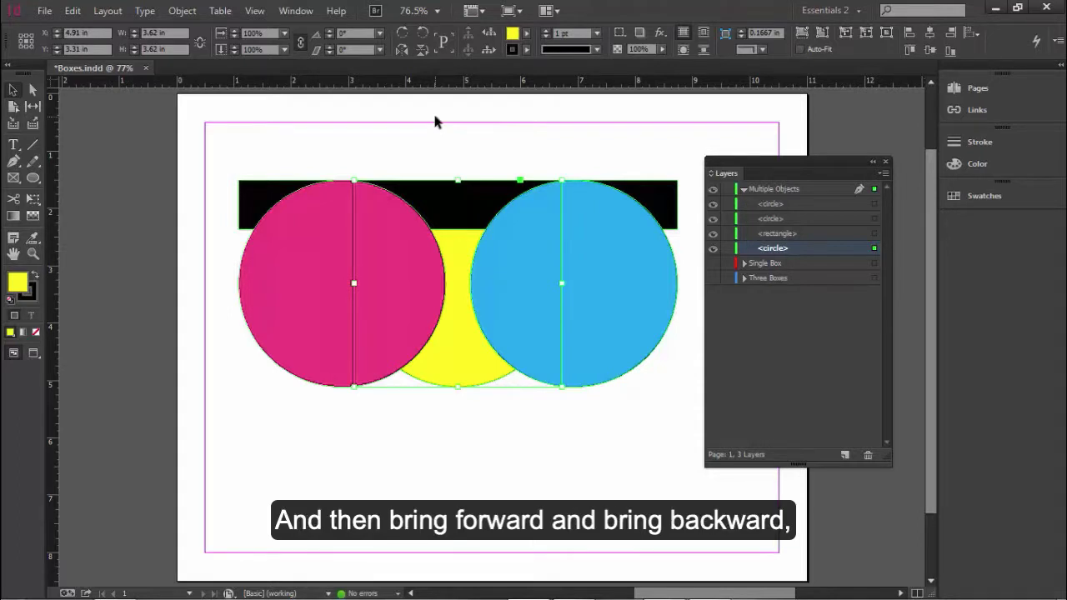
pyautogui.click(181, 11)
pyautogui.moveTo(250, 63)
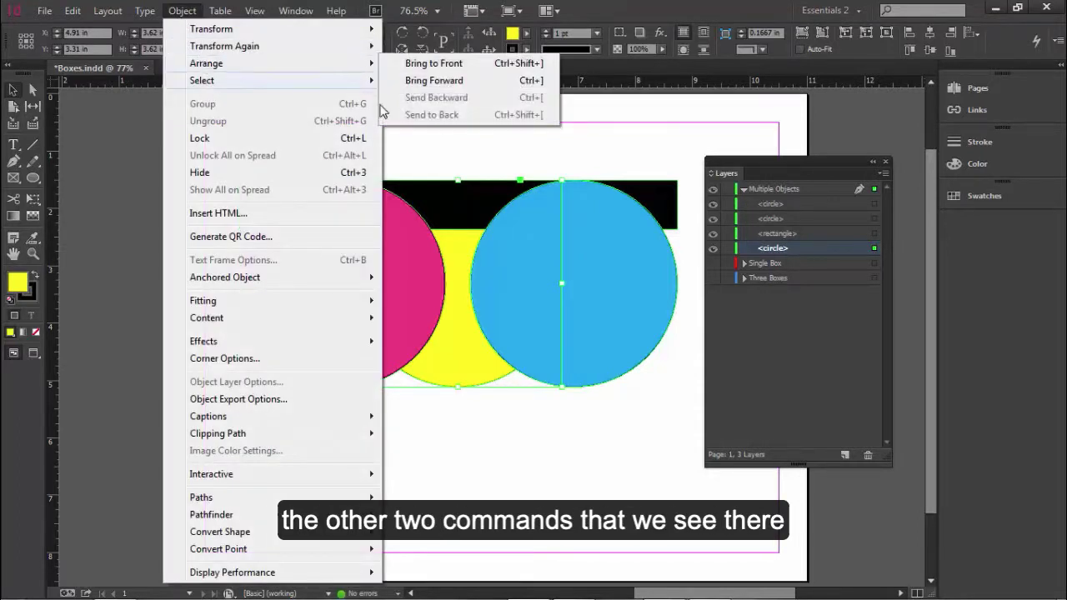
pyautogui.click(434, 80)
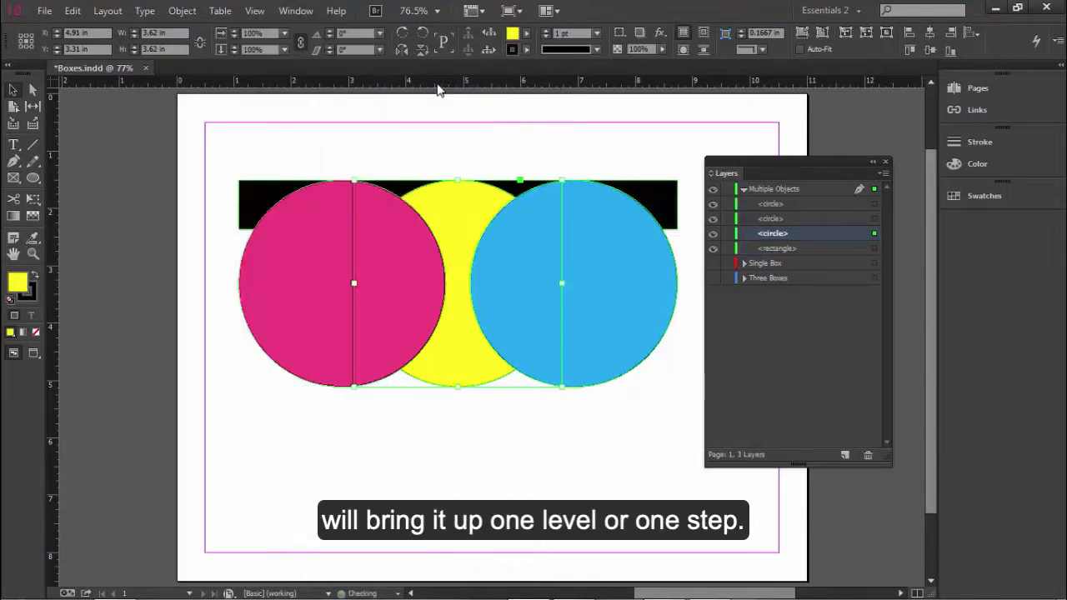
# Move the yellow circle's entry to the top of the Multiple Objects layer, above the other circles
pyautogui.rightClick(474, 194)
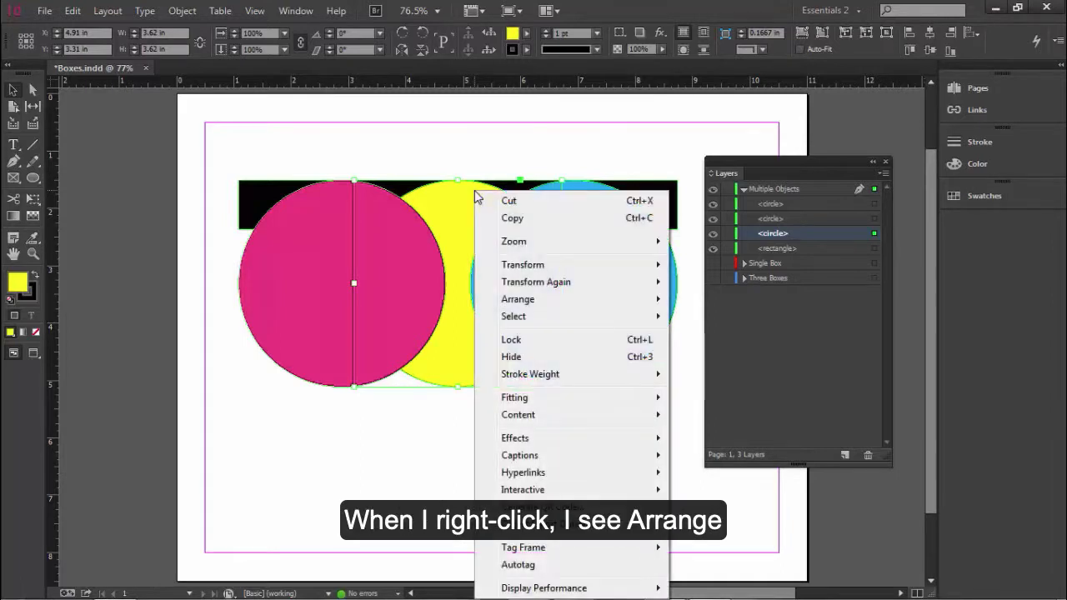
pyautogui.moveTo(537, 302)
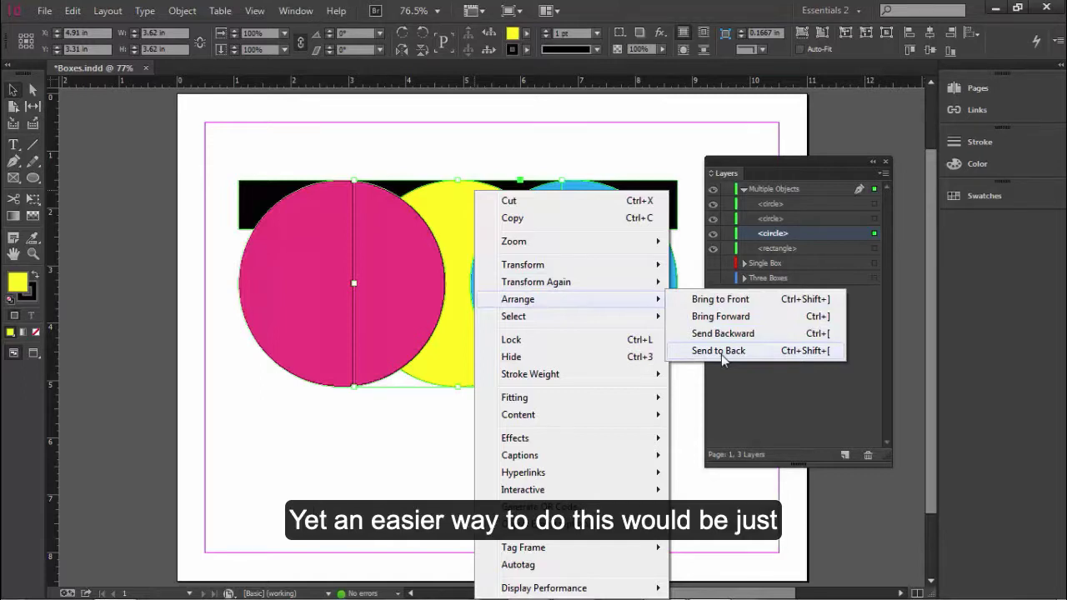
pyautogui.click(811, 236)
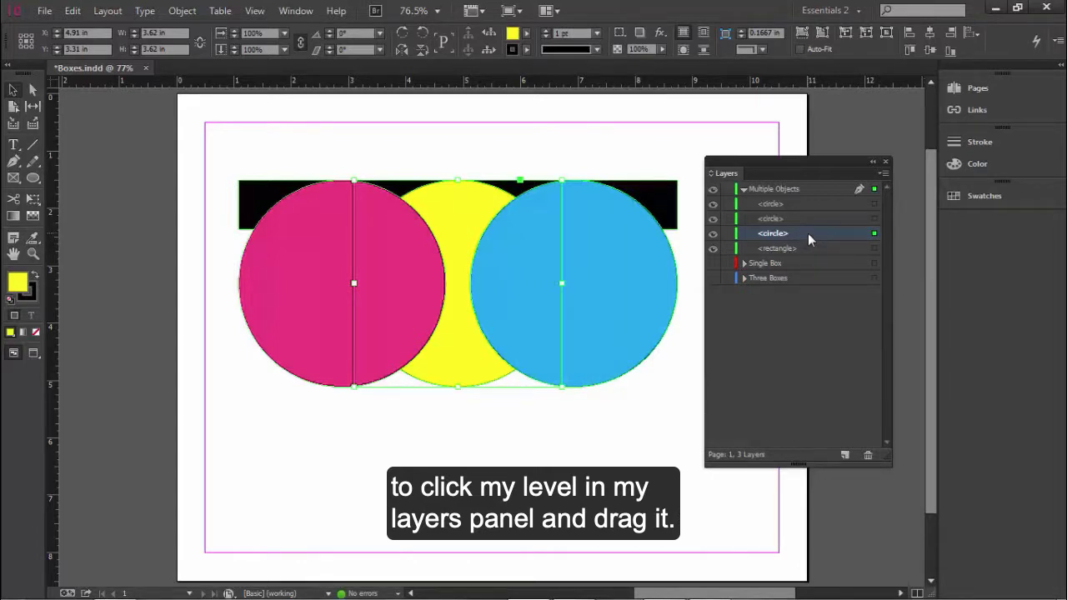
pyautogui.moveTo(807, 233); pyautogui.dragTo(805, 201)
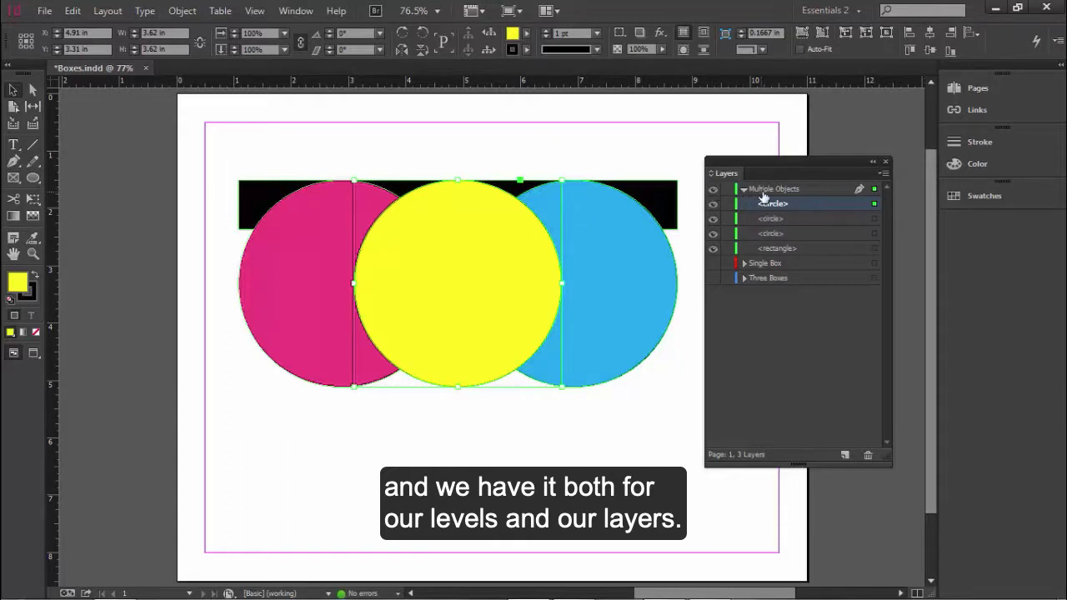
# Toggle the visibility of the yellow and pink circles off and on, ending with both shown
pyautogui.click(712, 205)
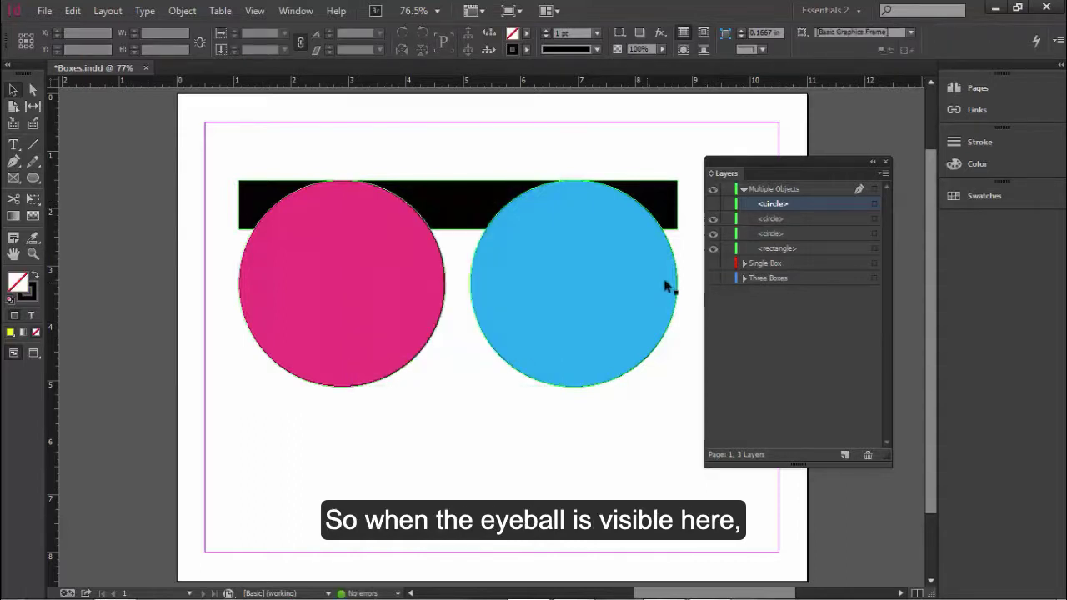
pyautogui.click(713, 219)
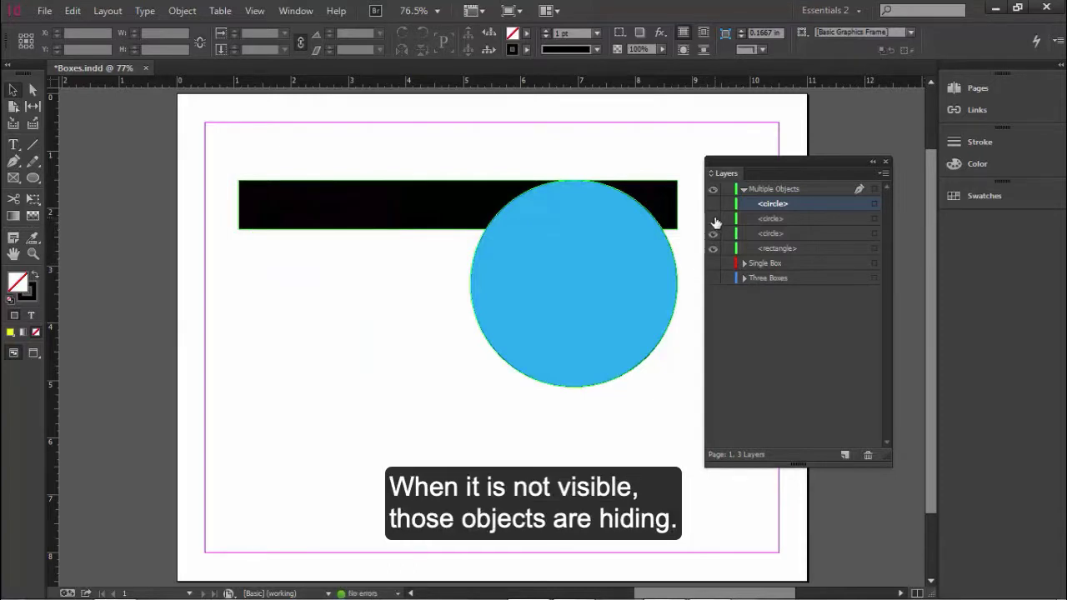
pyautogui.click(713, 219)
pyautogui.click(713, 220)
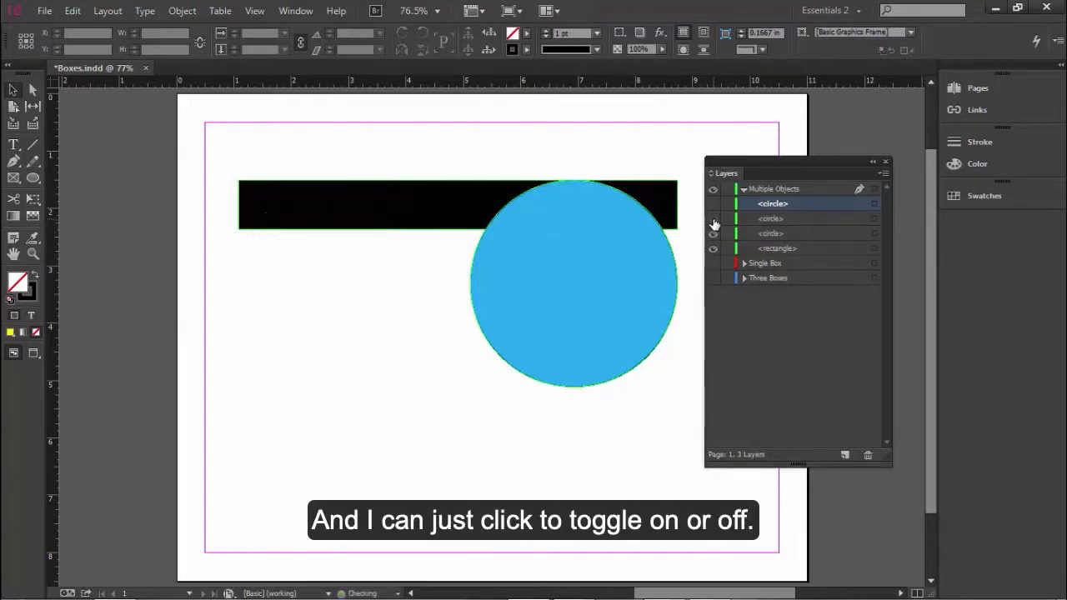
pyautogui.click(714, 219)
pyautogui.click(712, 204)
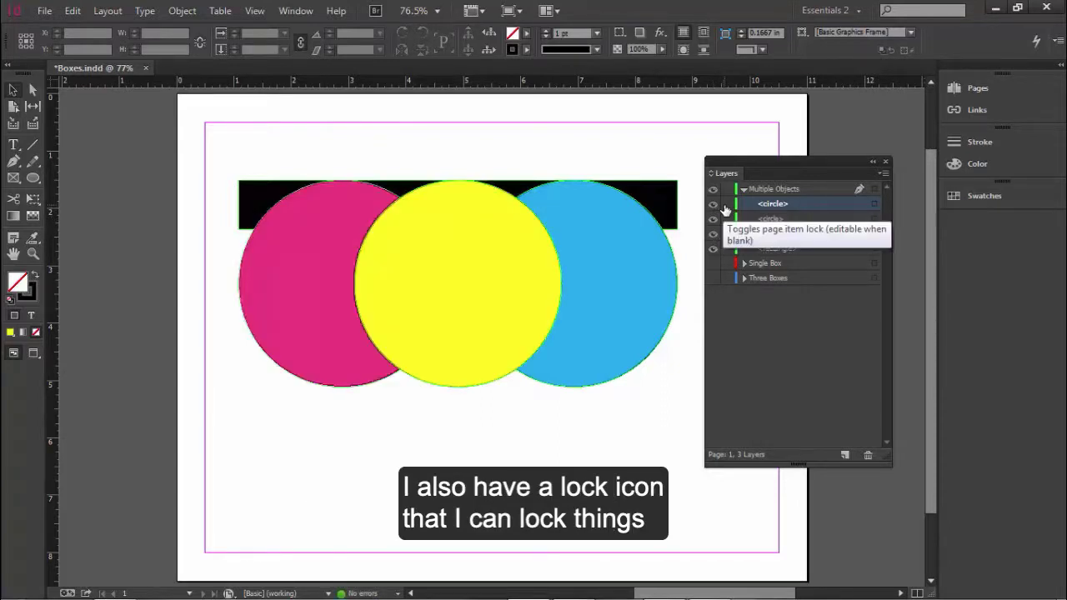
# Lock the yellow and pink circles, and unlock the yellow one again
pyautogui.click(725, 206)
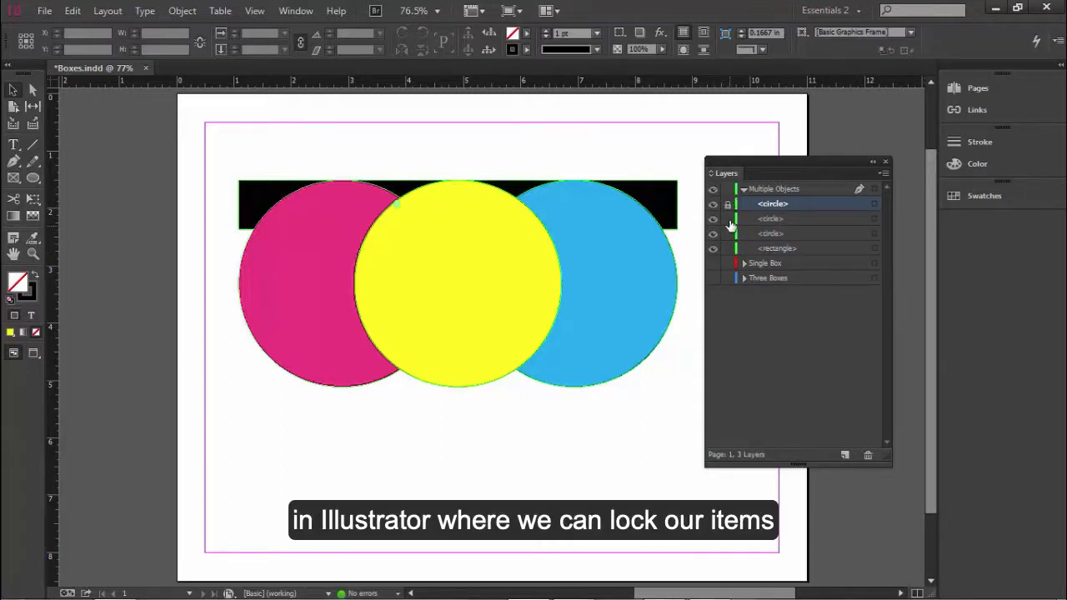
pyautogui.click(727, 219)
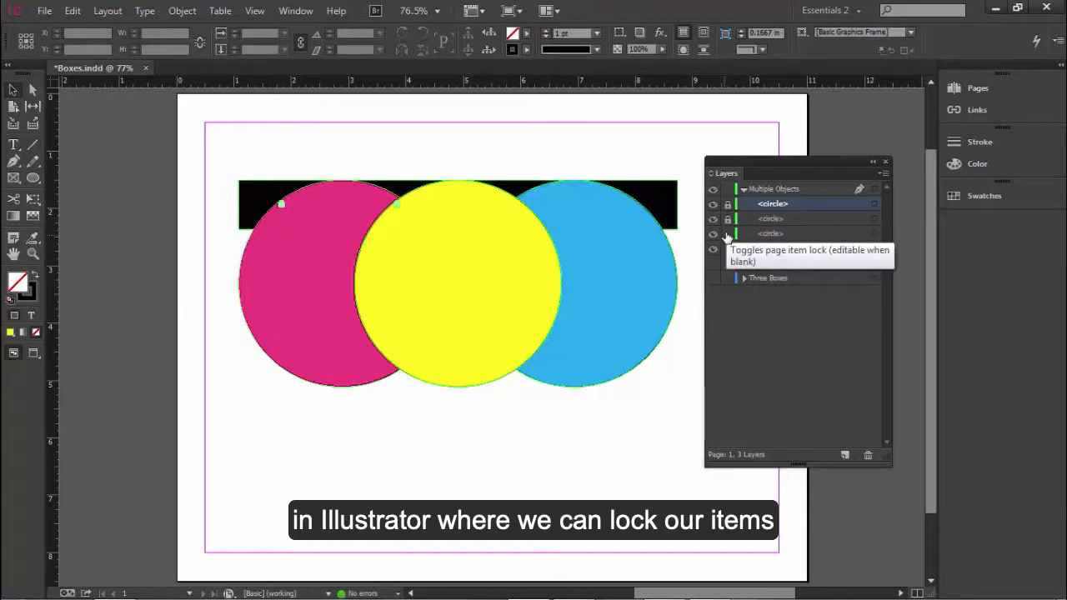
pyautogui.click(725, 205)
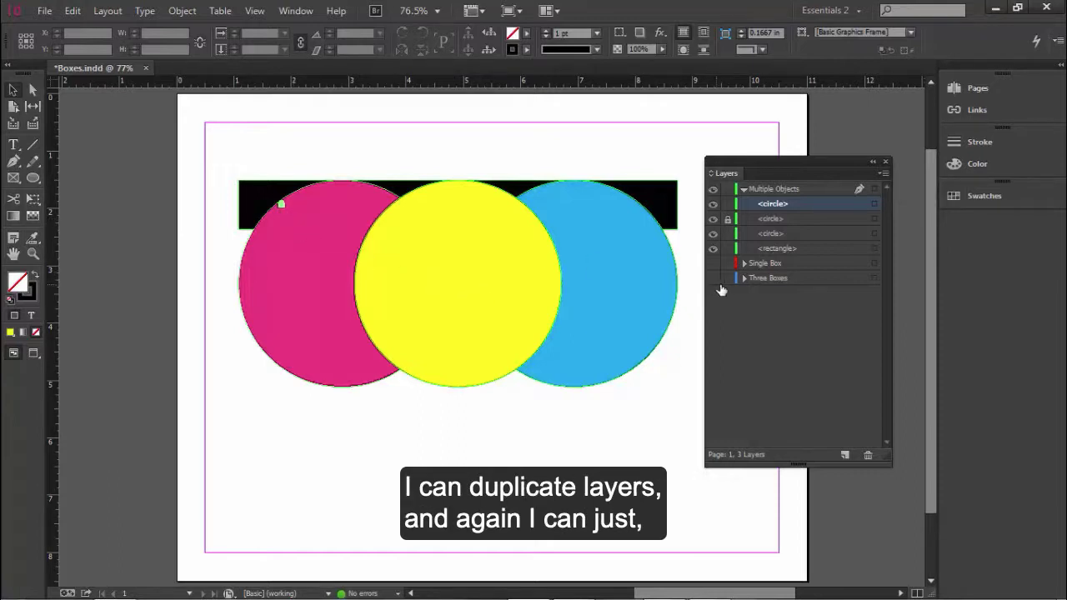
# Check the layer options and duplicate the blue circle within the Multiple Objects layer
pyautogui.click(775, 236)
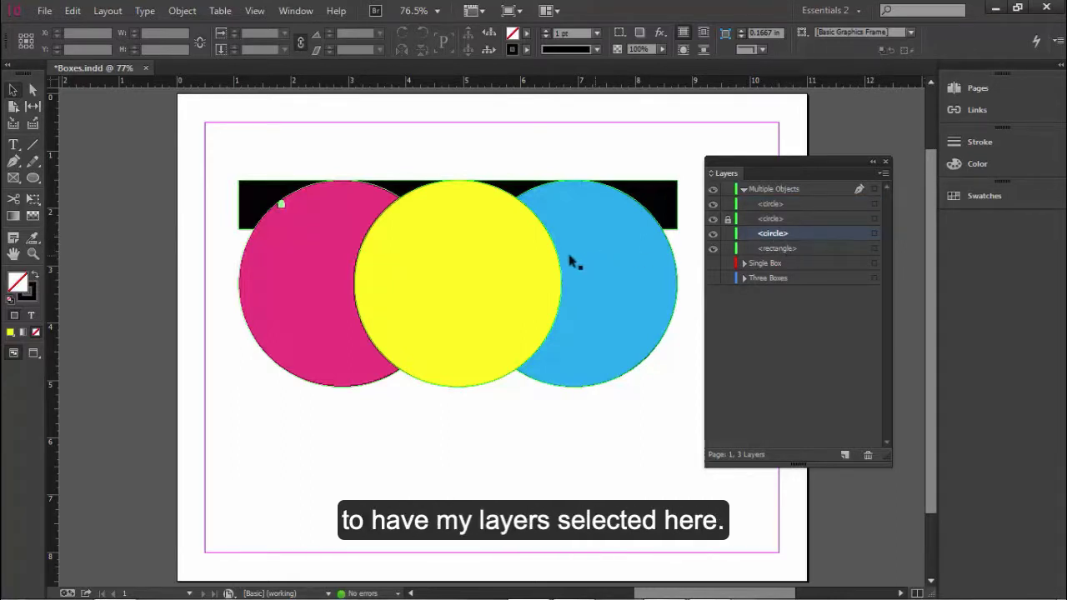
pyautogui.click(511, 280)
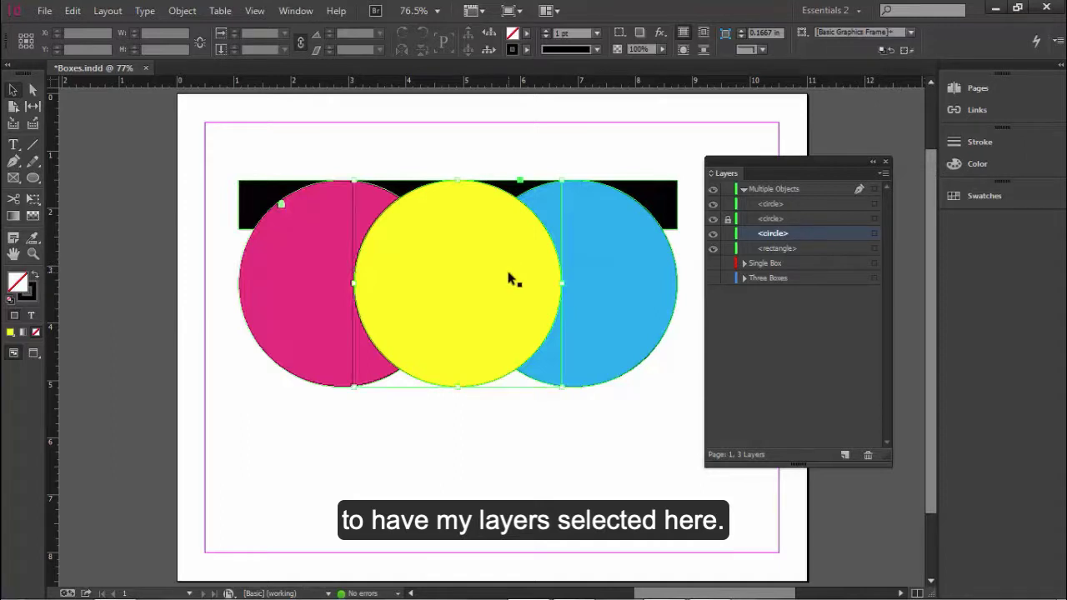
pyautogui.click(884, 174)
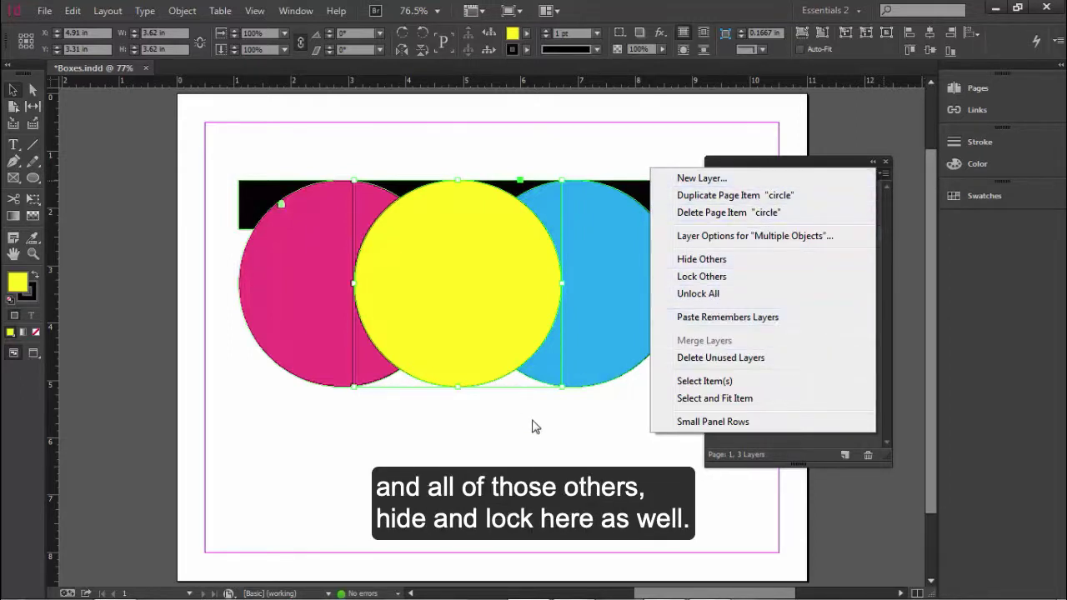
pyautogui.click(504, 300)
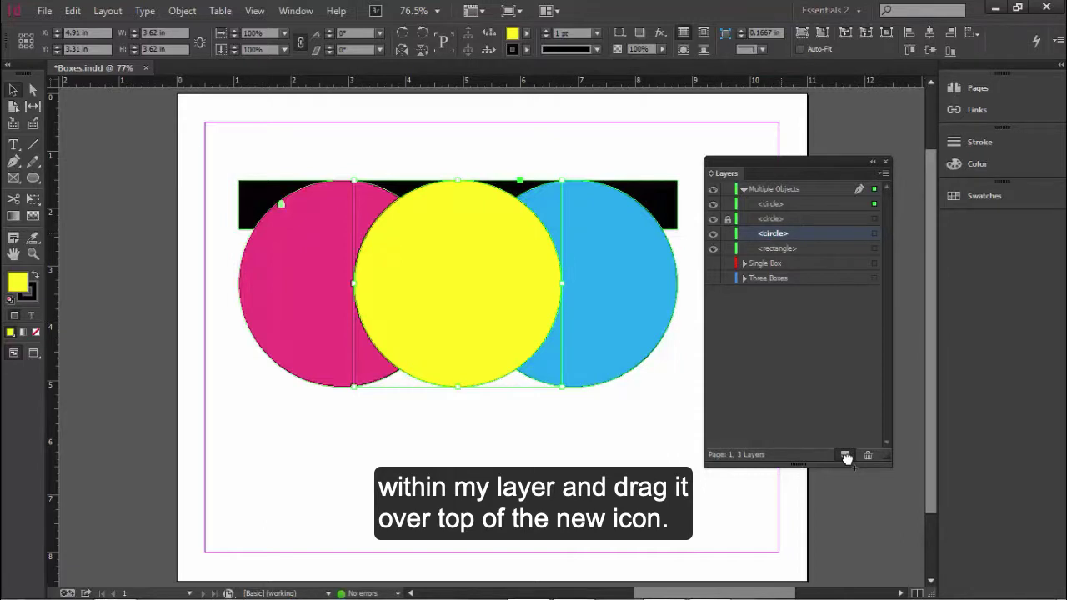
pyautogui.moveTo(846, 457); pyautogui.dragTo(847, 457)
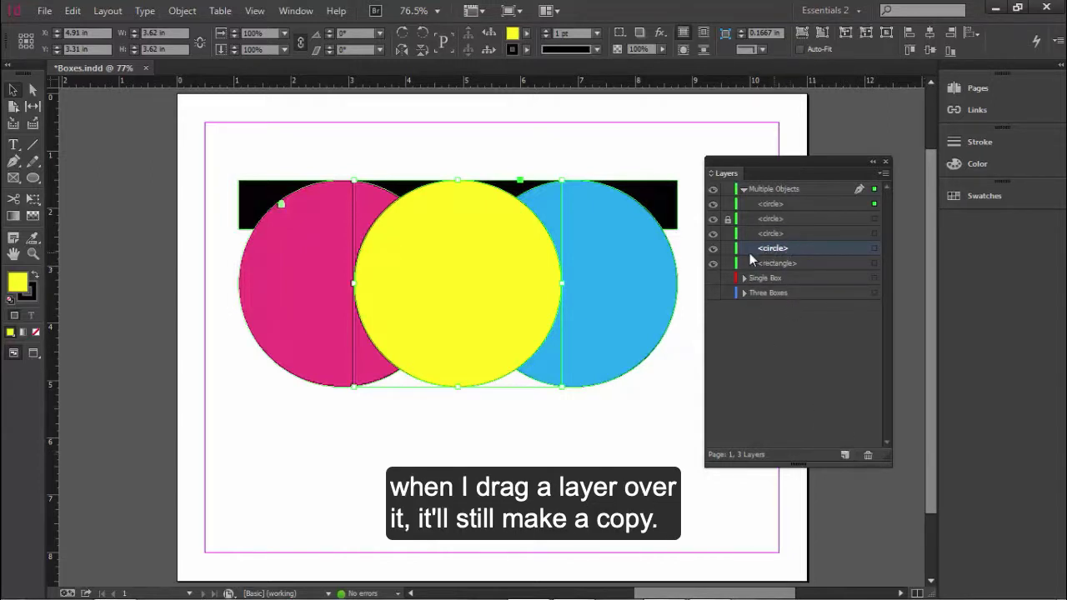
# Move the upper blue circle down to X 6.815 in, Y 6.19 in, uncovering the identical one beneath it
pyautogui.click(778, 237)
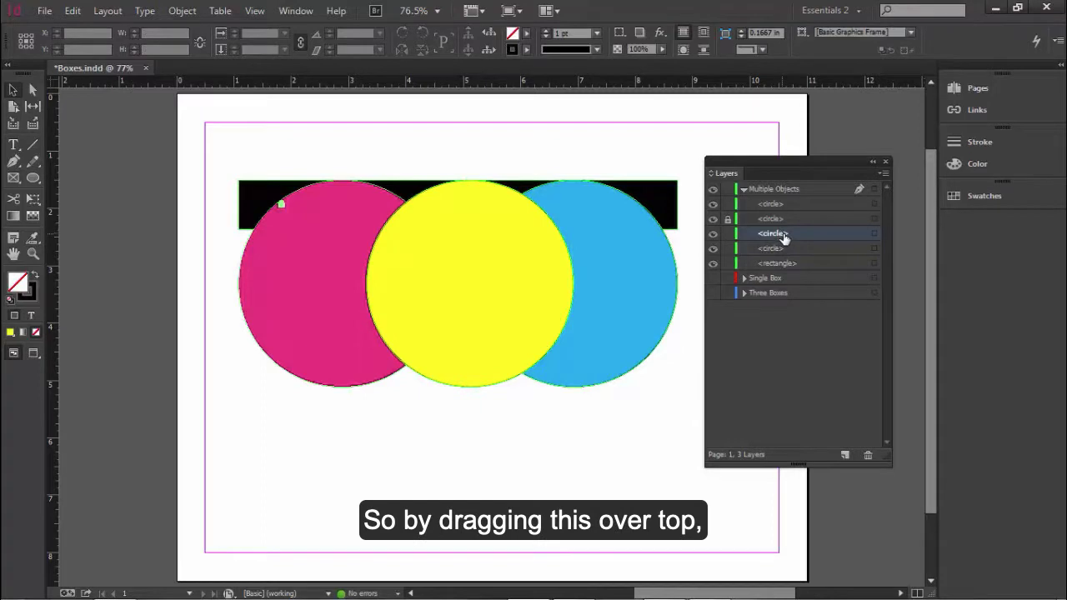
pyautogui.click(647, 262)
pyautogui.moveTo(648, 262); pyautogui.dragTo(639, 433)
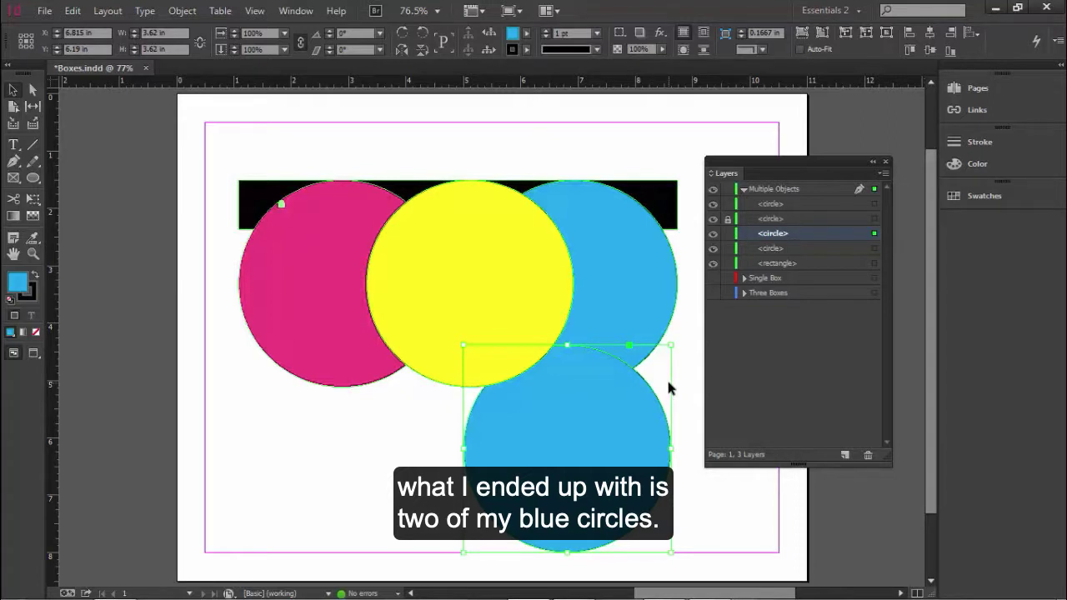
# Undo the blue circle's move and its duplication
pyautogui.hotkey('ctrl', 'z')
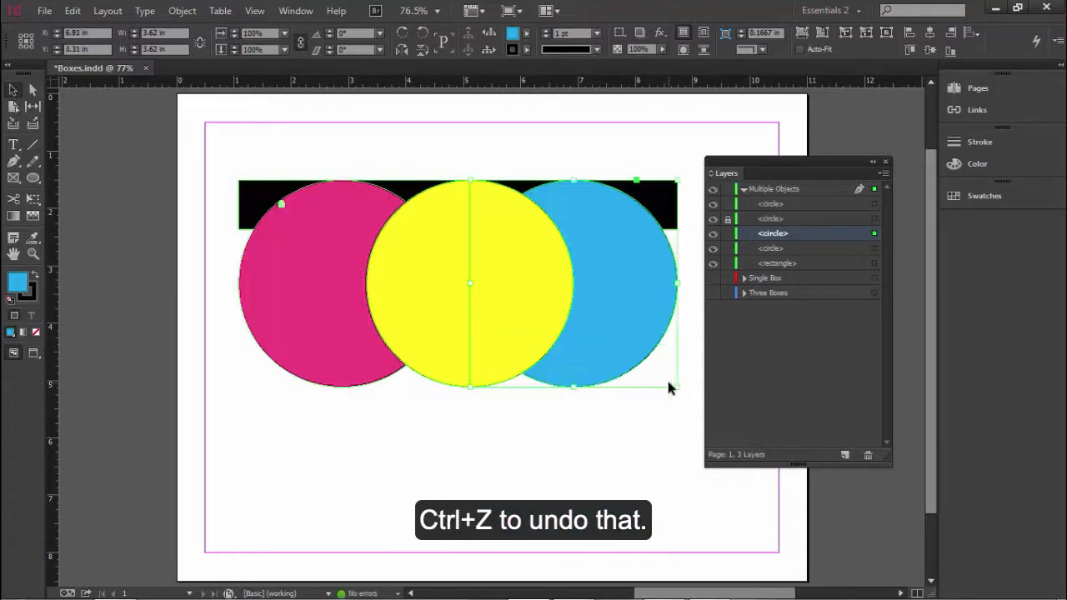
pyautogui.hotkey('ctrl', 'z')
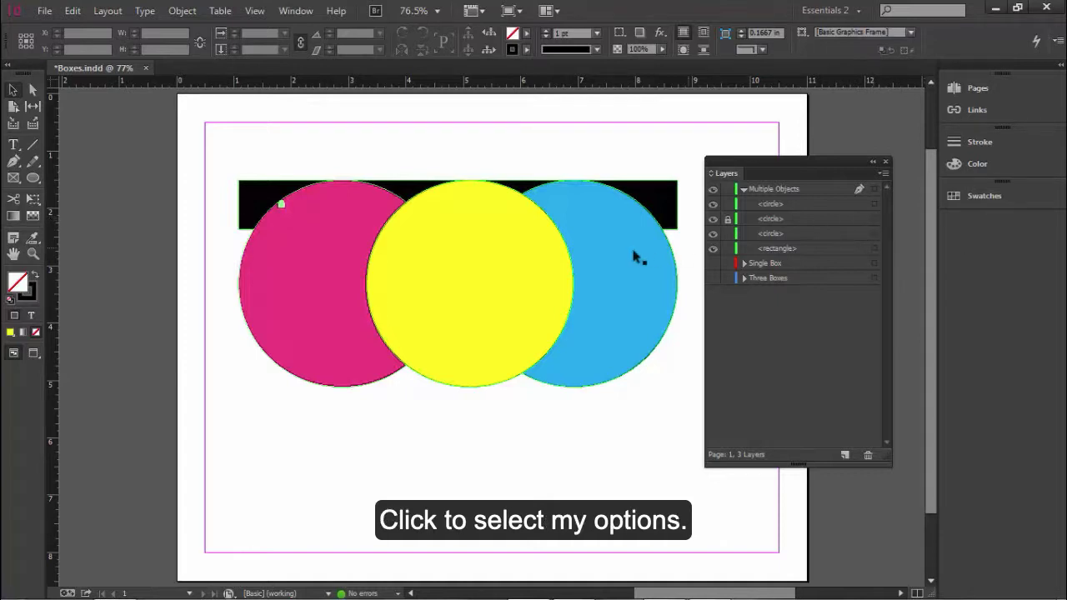
# Unlock the pink circle and select first the pink circle, and after it the yellow circle
pyautogui.click(727, 218)
pyautogui.click(873, 219)
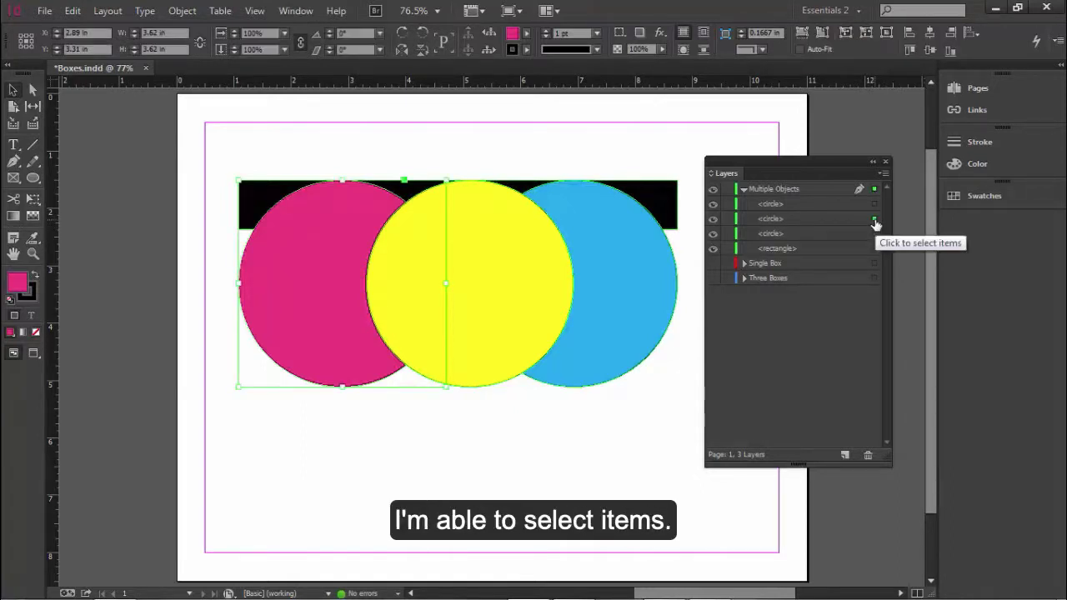
pyautogui.click(512, 285)
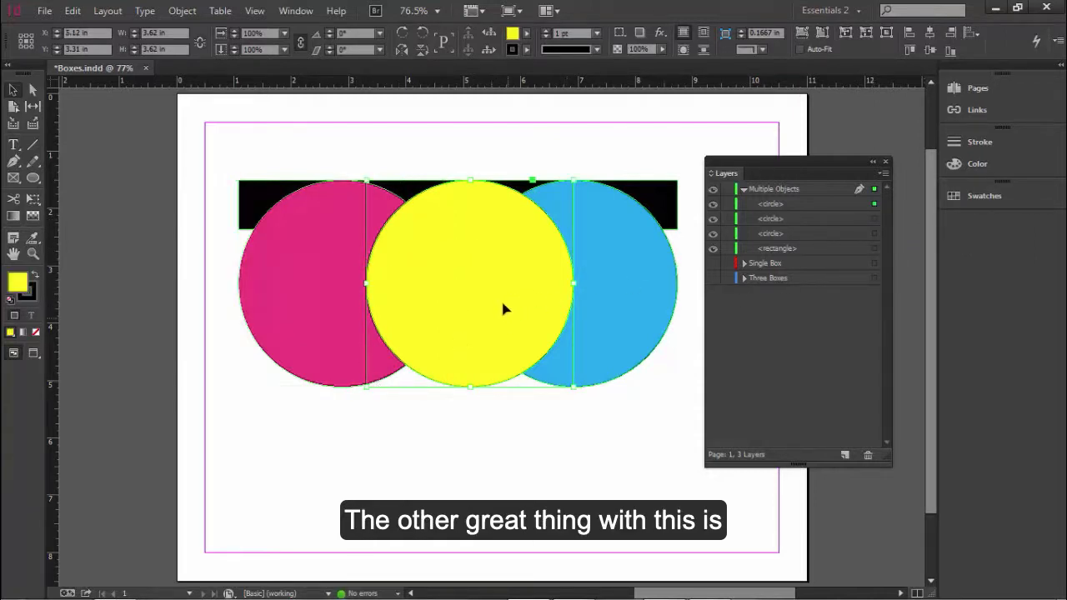
# Select the blue circle, collapse the Multiple Objects layer and set that layer's selection color to Green in its layer options
pyautogui.click(632, 306)
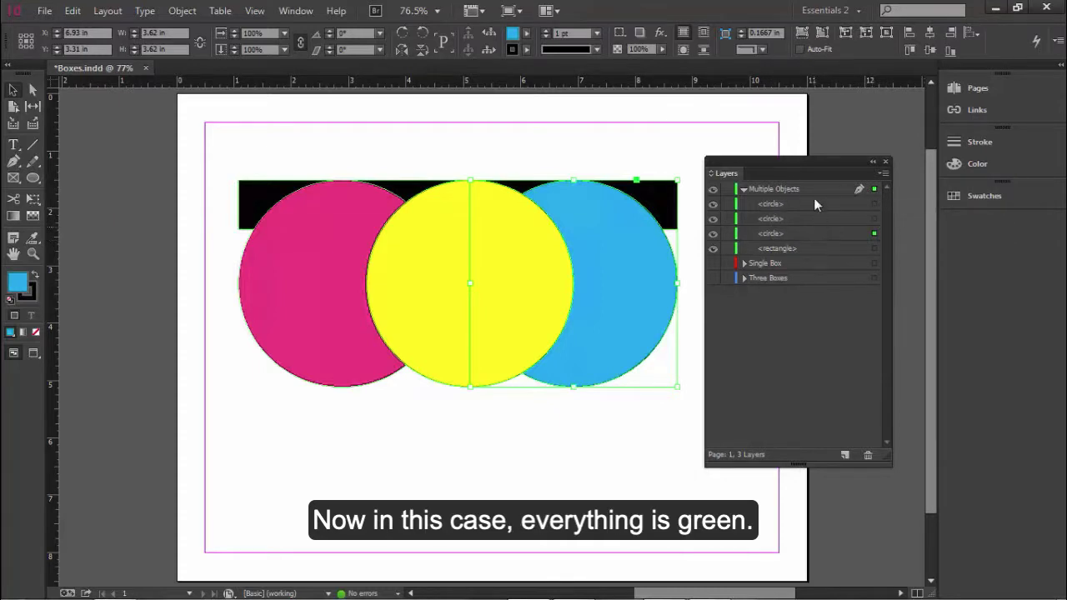
pyautogui.click(743, 189)
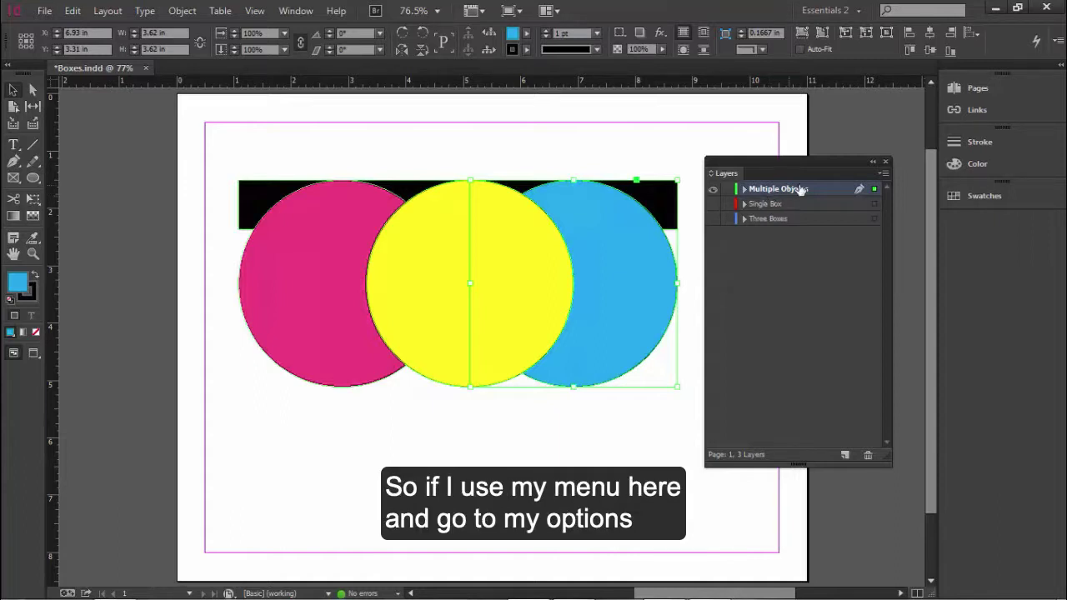
pyautogui.click(884, 174)
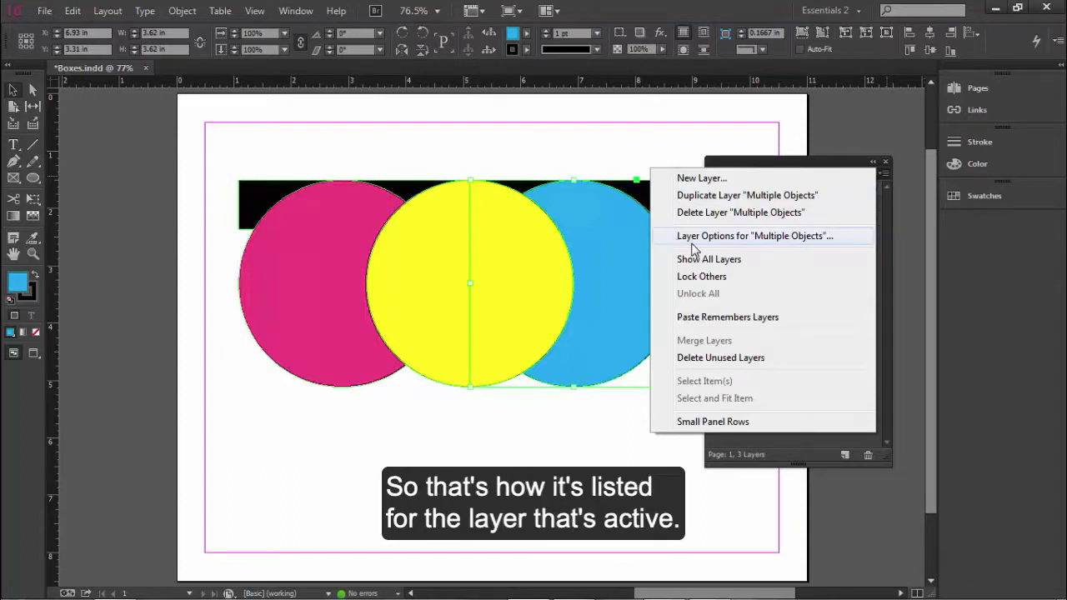
pyautogui.click(792, 240)
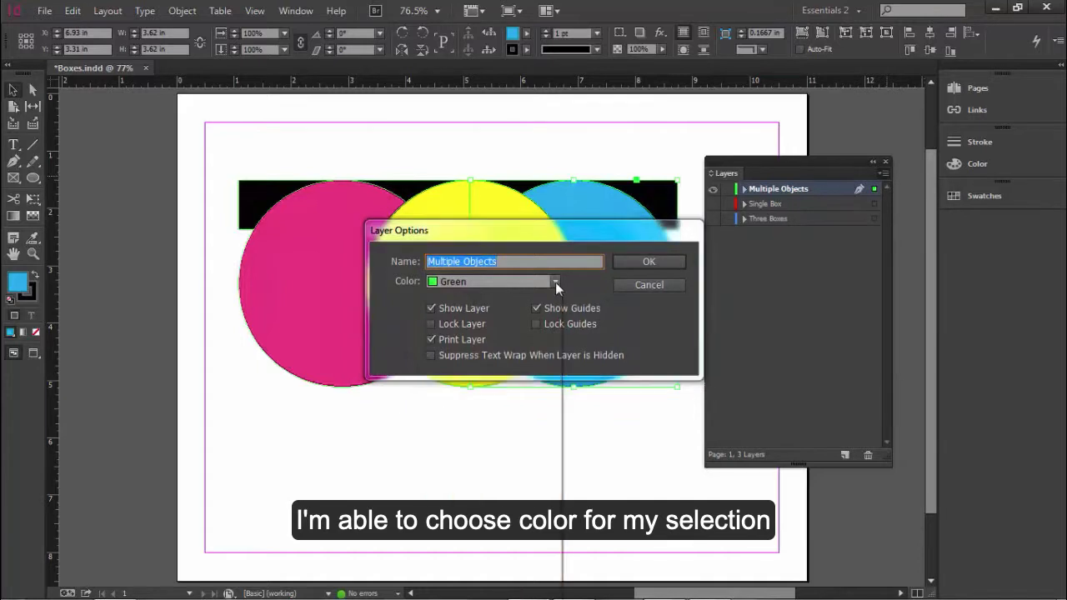
pyautogui.click(556, 282)
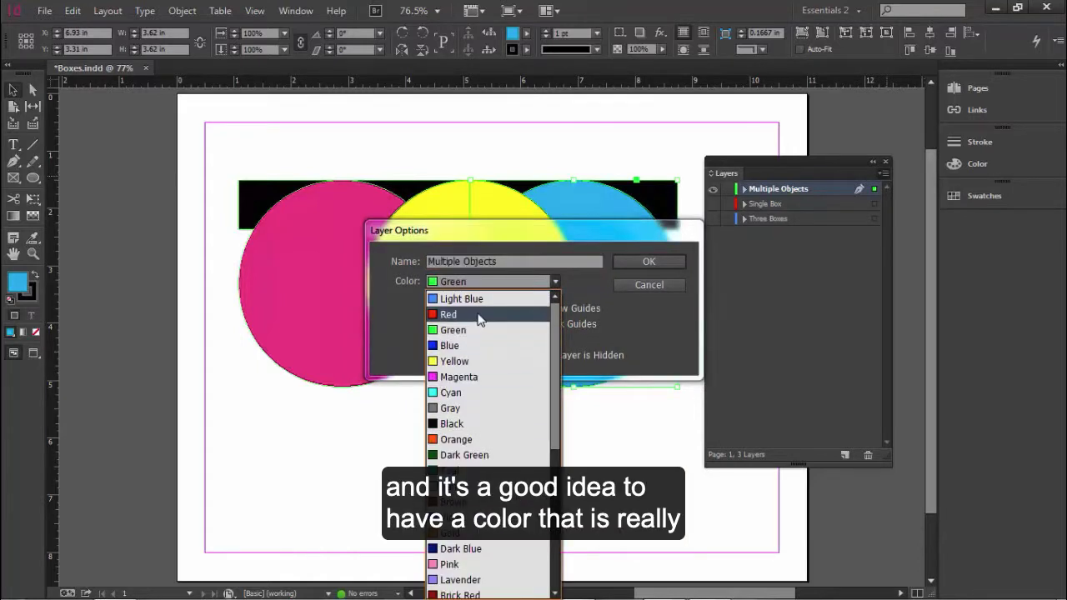
pyautogui.click(461, 331)
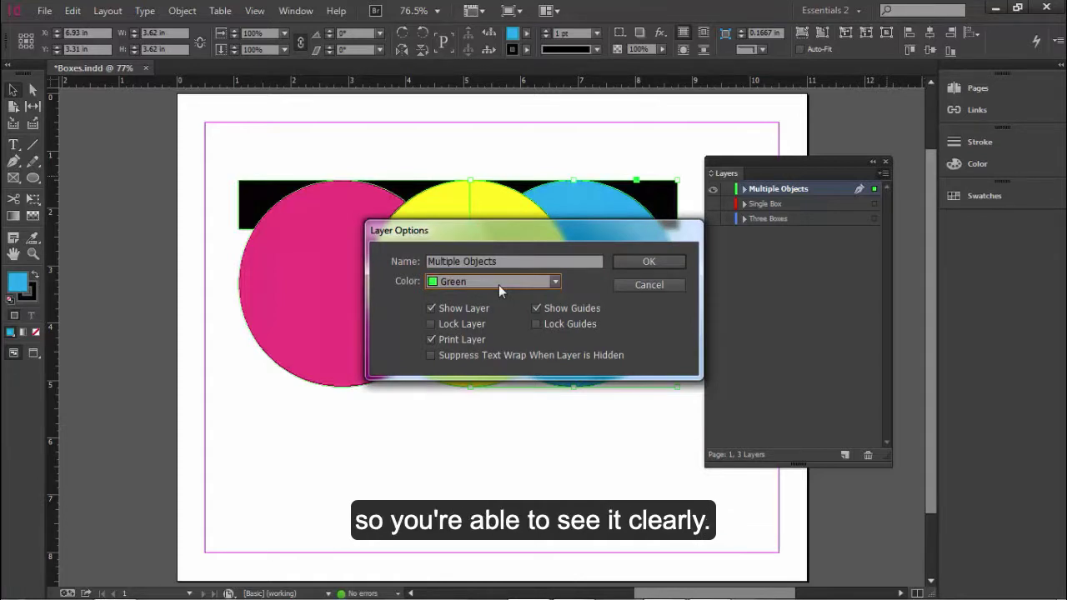
pyautogui.click(643, 263)
# Select the yellow circle, cycle between it and the blue circle where they overlap, and select through to the black rectangle behind them
pyautogui.click(476, 301)
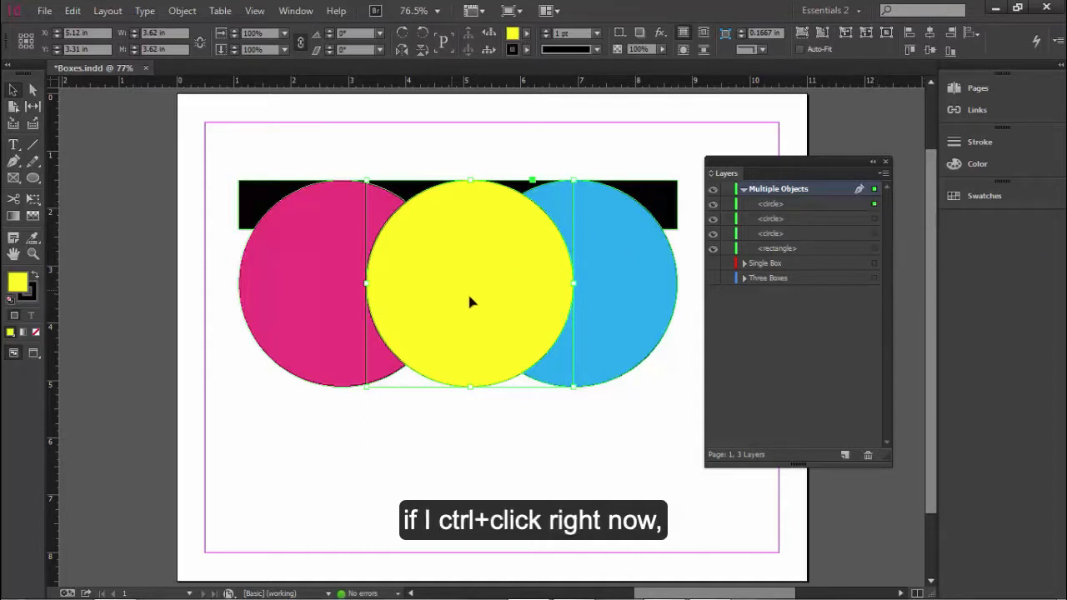
pyautogui.keyDown('ctrl'); pyautogui.click(551, 272); pyautogui.keyUp('ctrl')
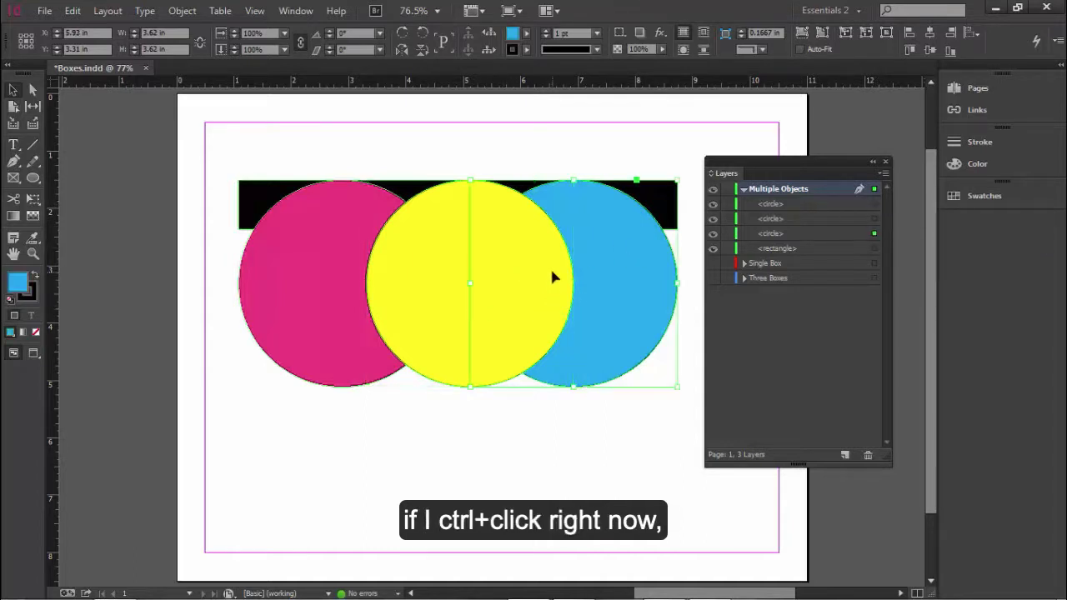
pyautogui.keyDown('ctrl'); pyautogui.click(551, 273); pyautogui.keyUp('ctrl')
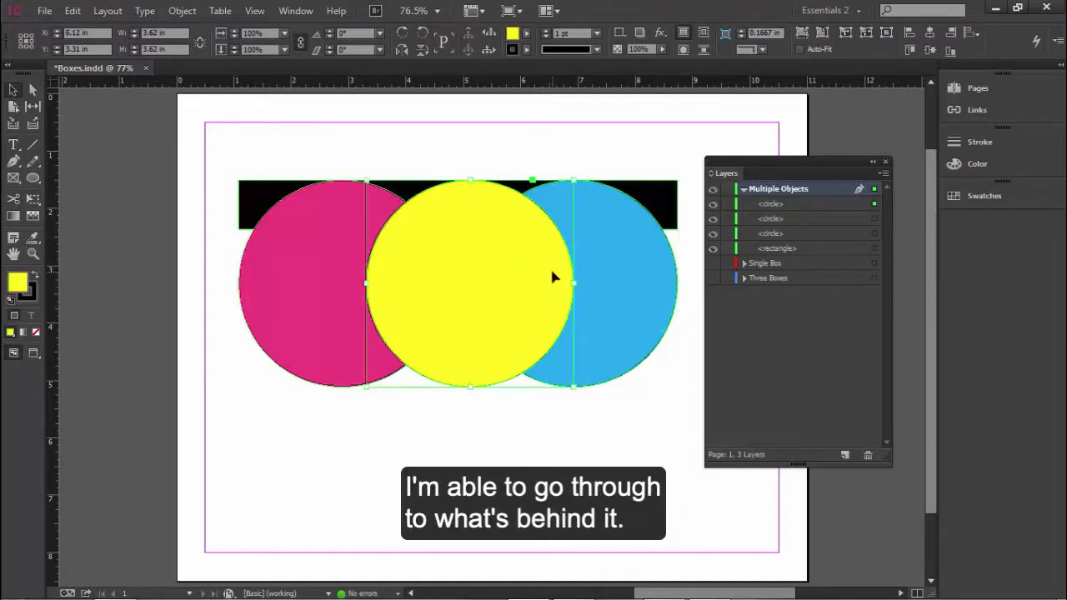
pyautogui.keyDown('ctrl'); pyautogui.click(551, 275); pyautogui.keyUp('ctrl')
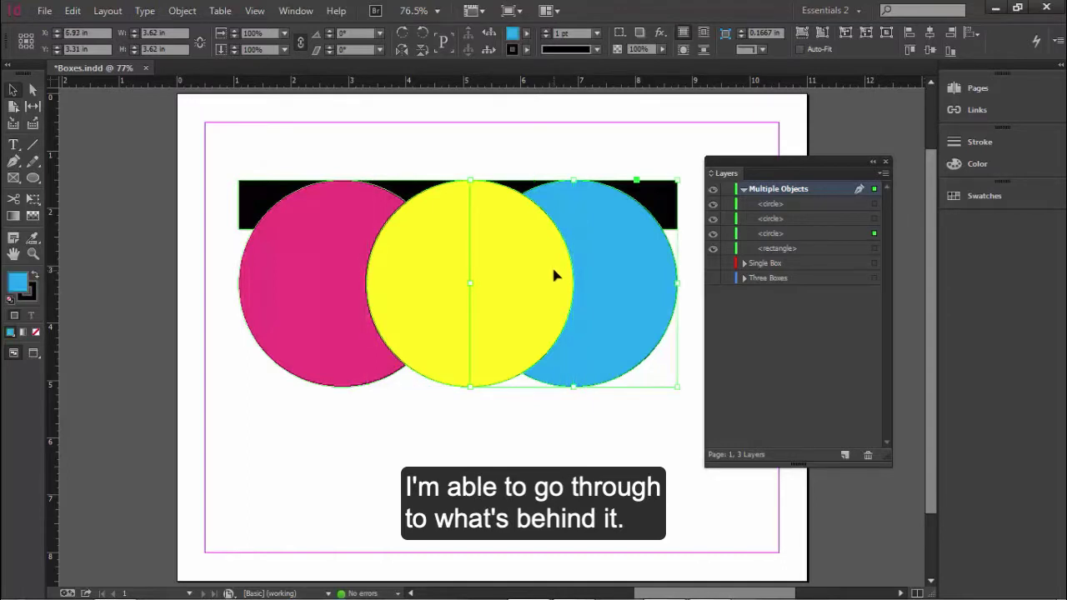
pyautogui.keyDown('ctrl'); pyautogui.click(526, 207); pyautogui.keyUp('ctrl')
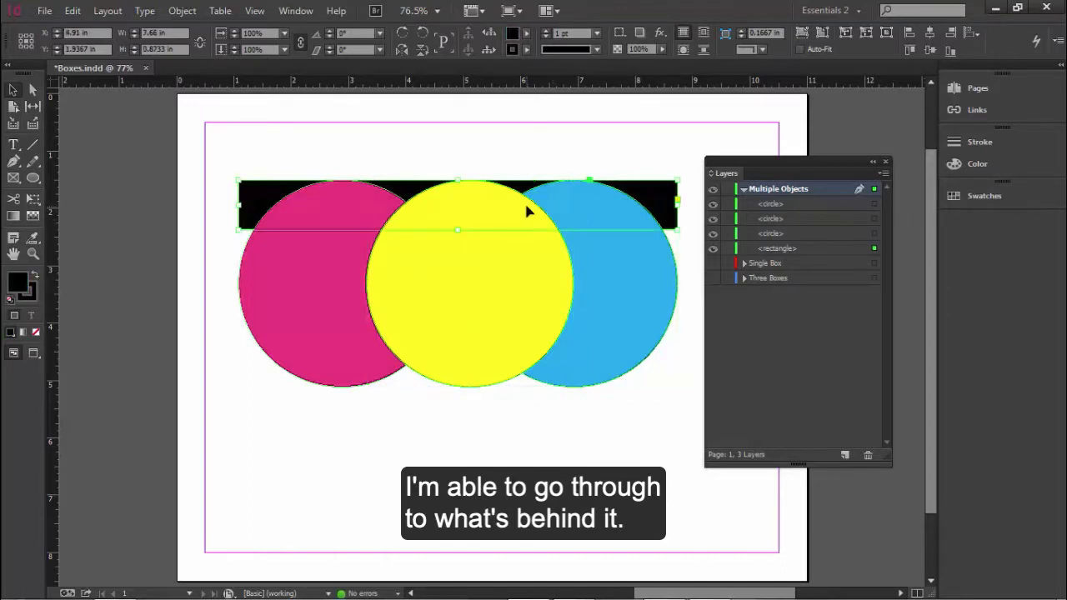
# Reselect the yellow circle and step down through the stack at the upper three-way overlap, via the blue circle, to the black rectangle
pyautogui.click(506, 260)
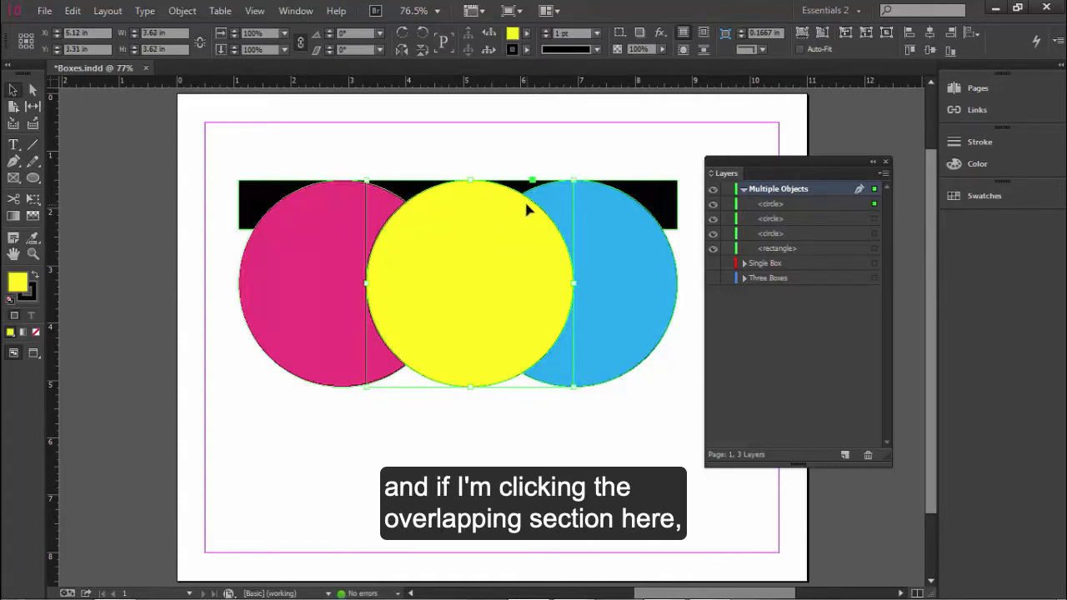
pyautogui.click(525, 202)
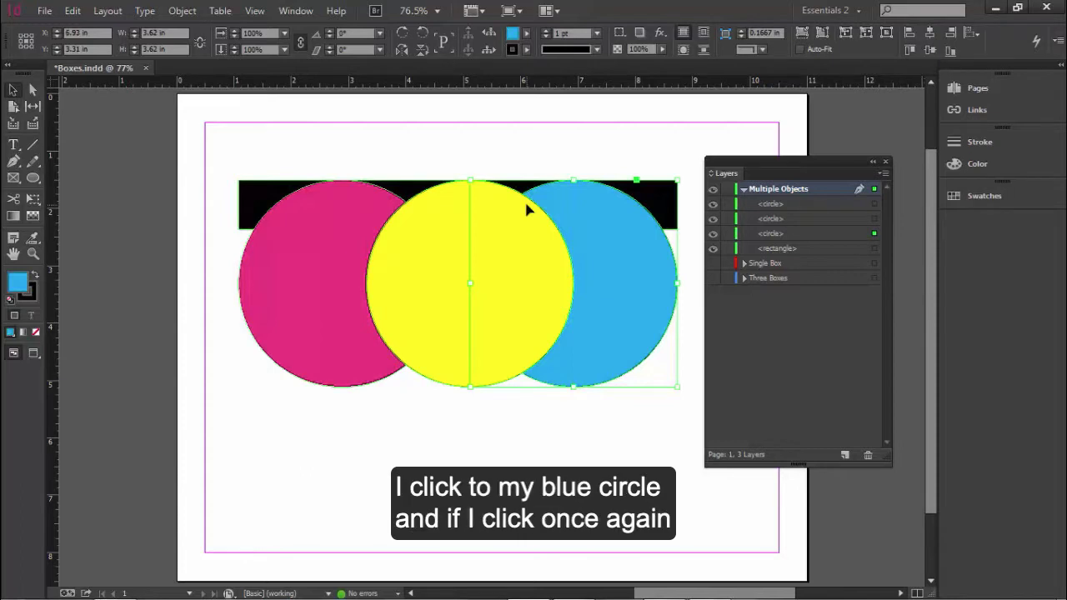
pyautogui.keyDown('ctrl'); pyautogui.click(526, 205); pyautogui.keyUp('ctrl')
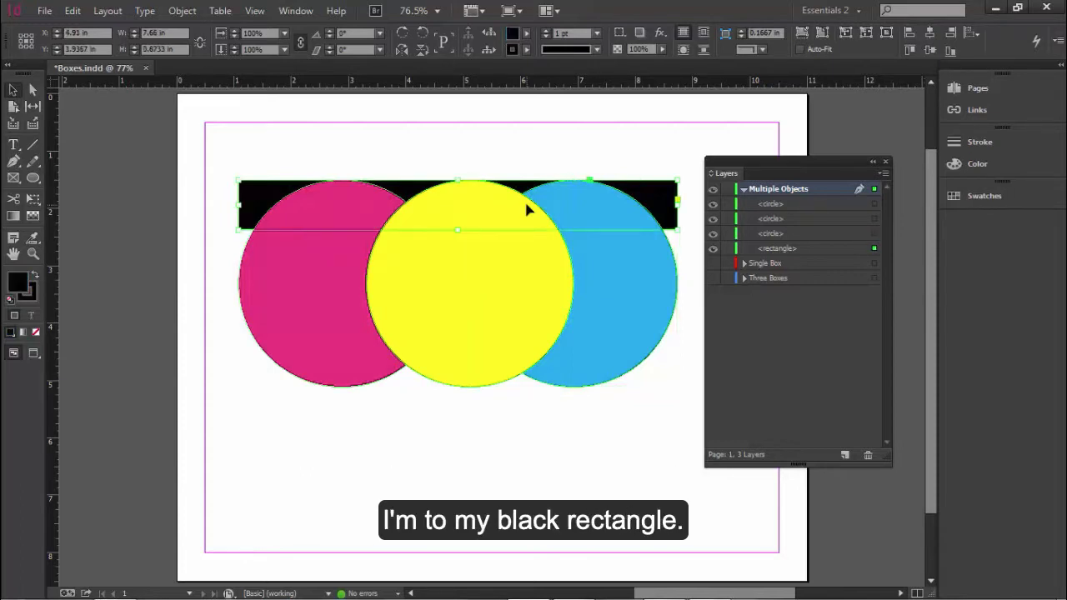